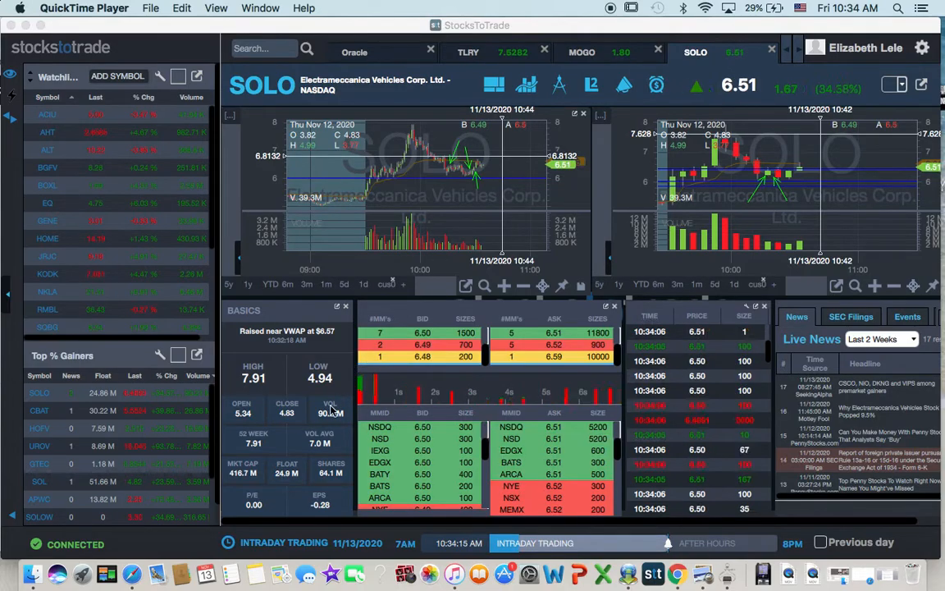
Step: Set the left SOLO chart to a 1-year period, declining to carry over its current indicators
right_click(231, 119)
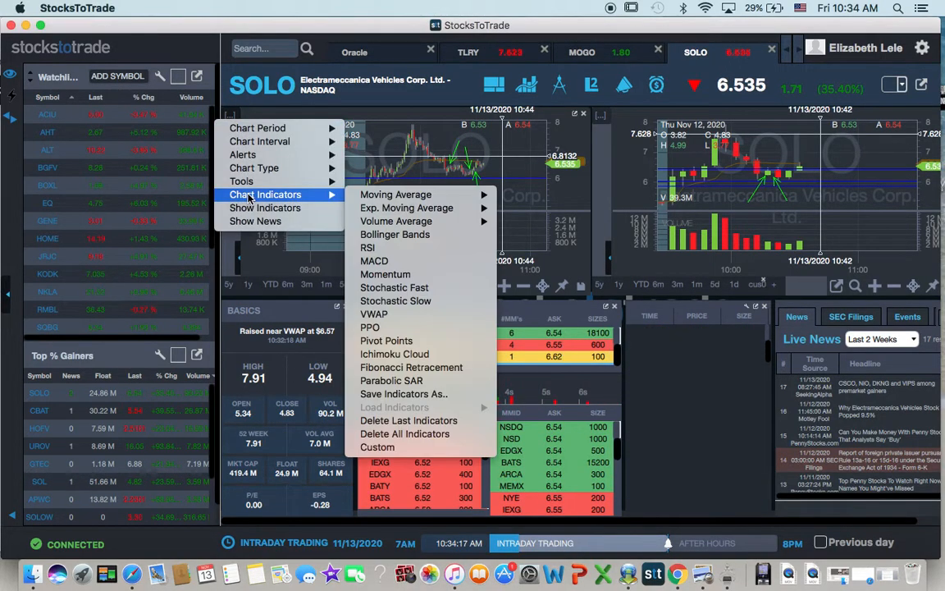
mouse_move(258, 128)
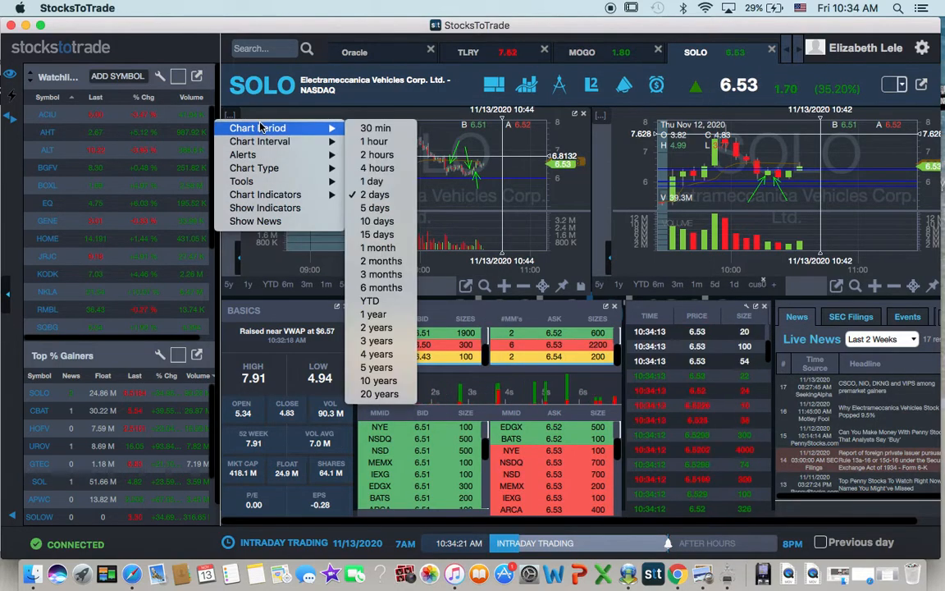
click(370, 304)
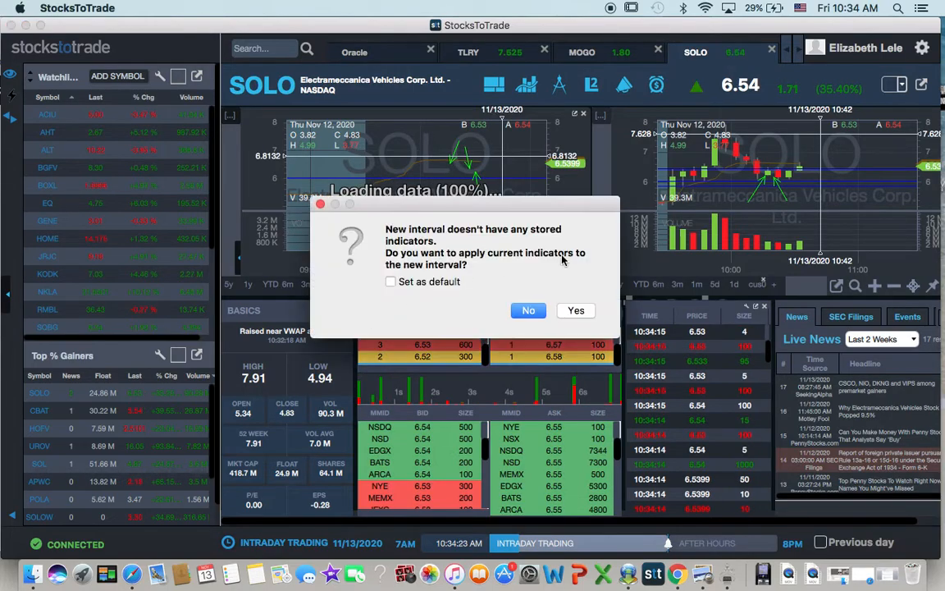
click(529, 311)
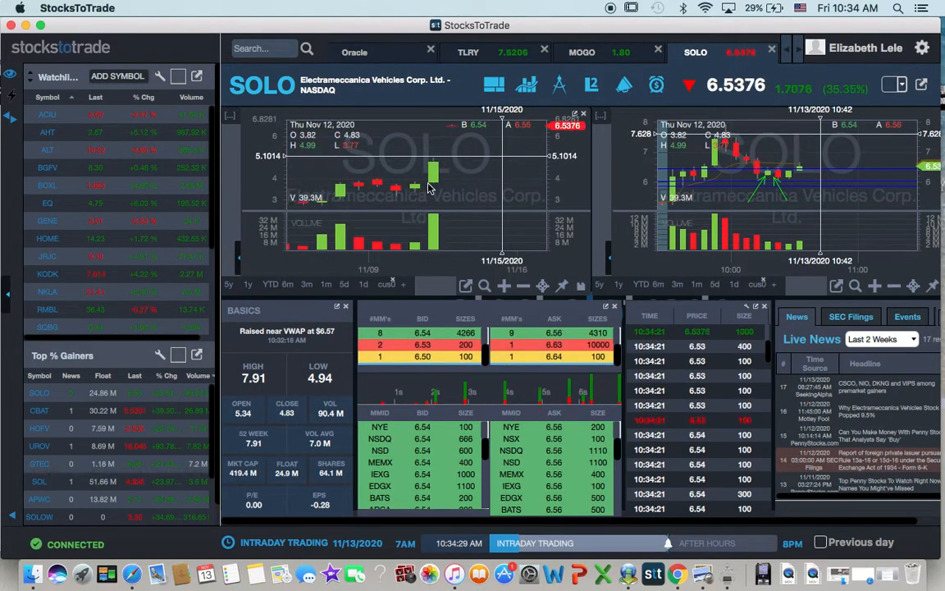
right_click(320, 164)
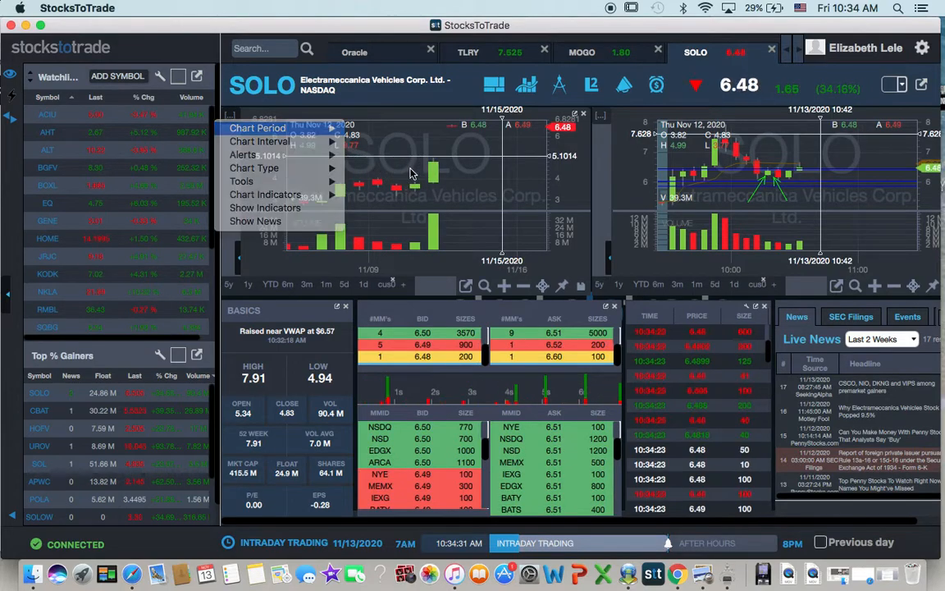
click(411, 170)
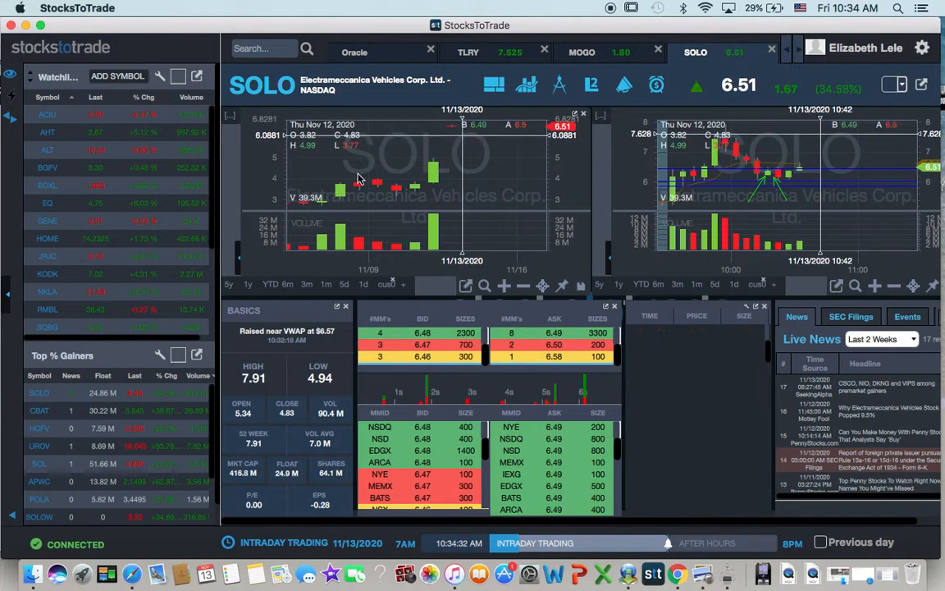
scroll(328, 160, down, 3)
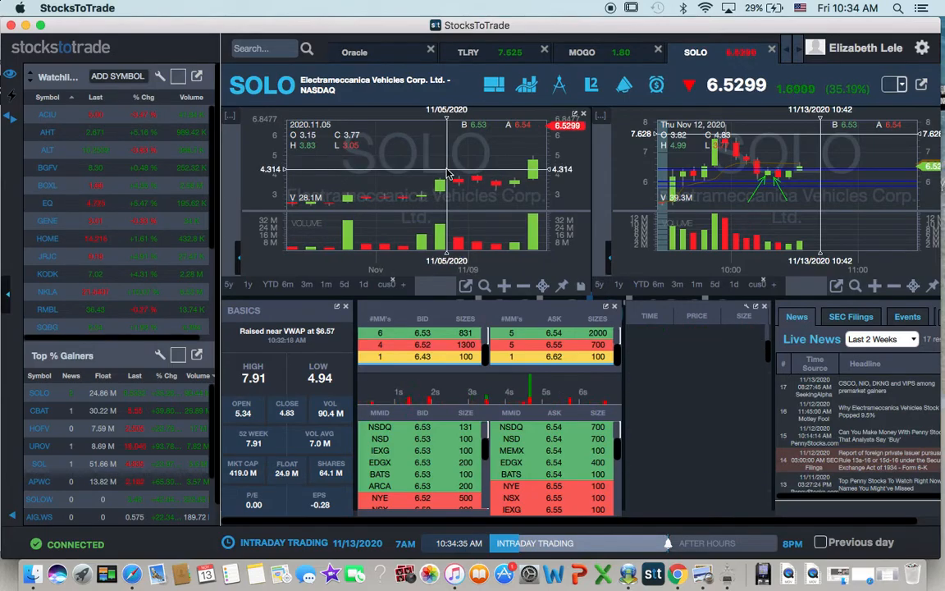
scroll(456, 168, up, 3)
scroll(455, 164, down, 3)
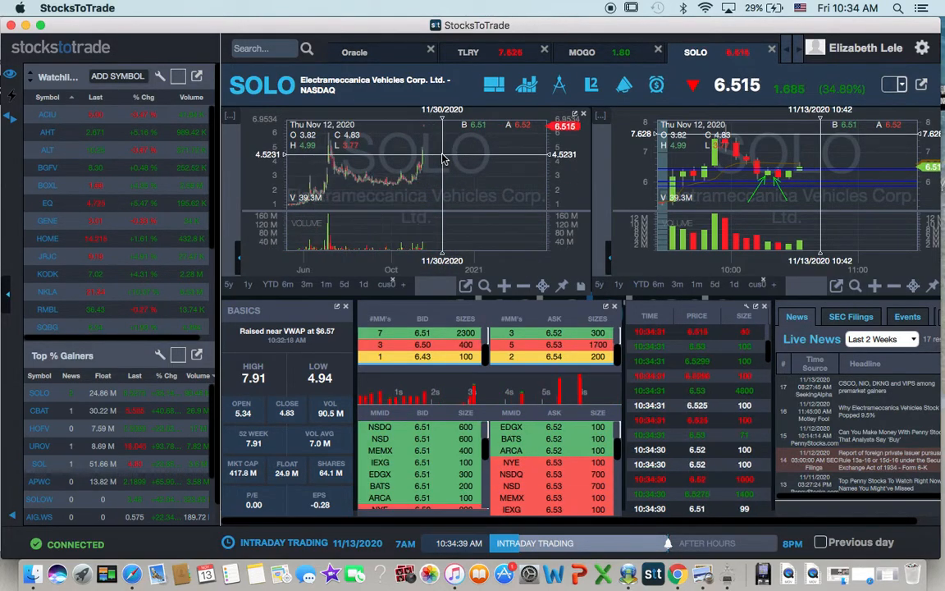
scroll(328, 165, down, 3)
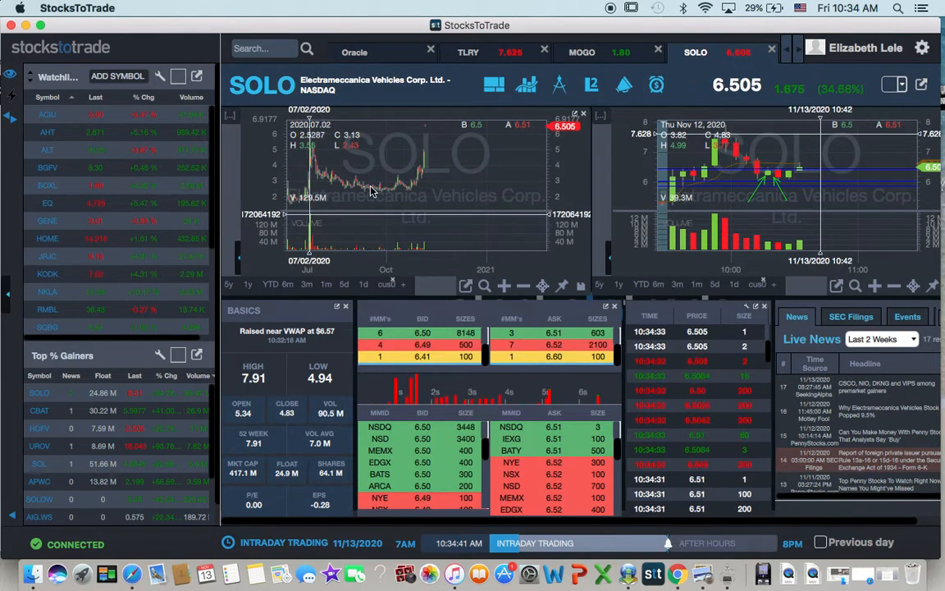
scroll(369, 173, down, 3)
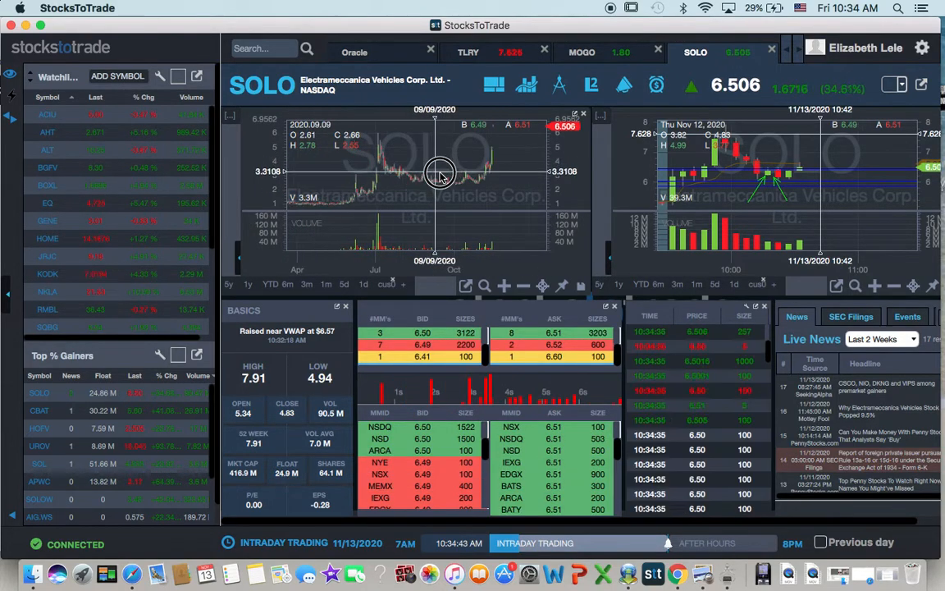
scroll(394, 148, up, 3)
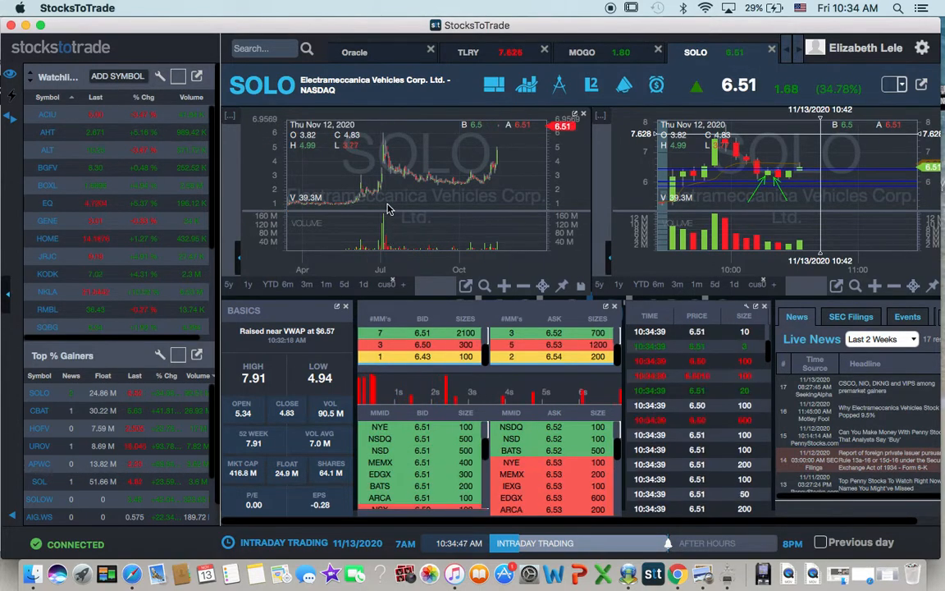
Step: Set the left SOLO chart to a 2-day period and zoom onto today's session
right_click(227, 120)
mouse_move(271, 128)
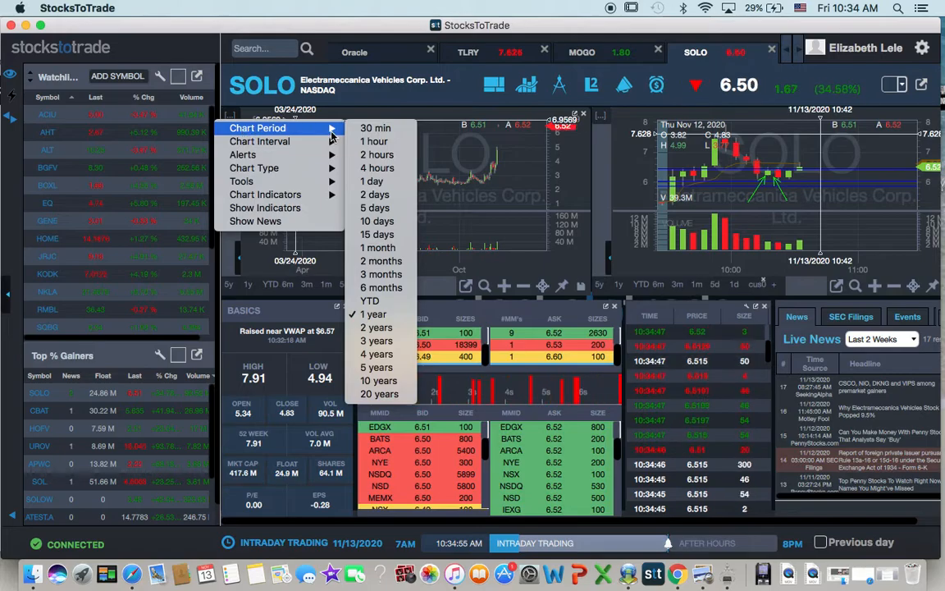
click(374, 195)
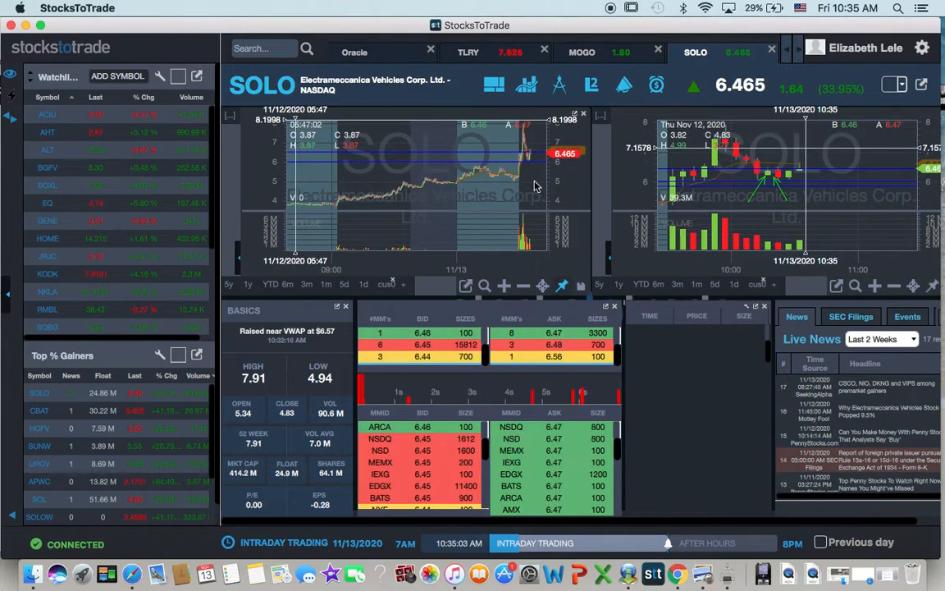
drag(534, 181, 396, 191)
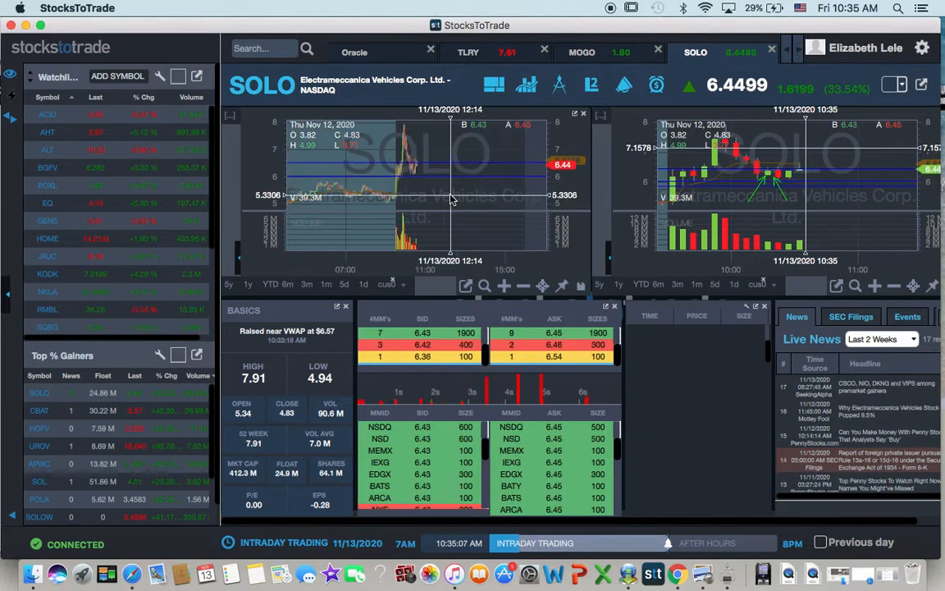
scroll(450, 199, up, 3)
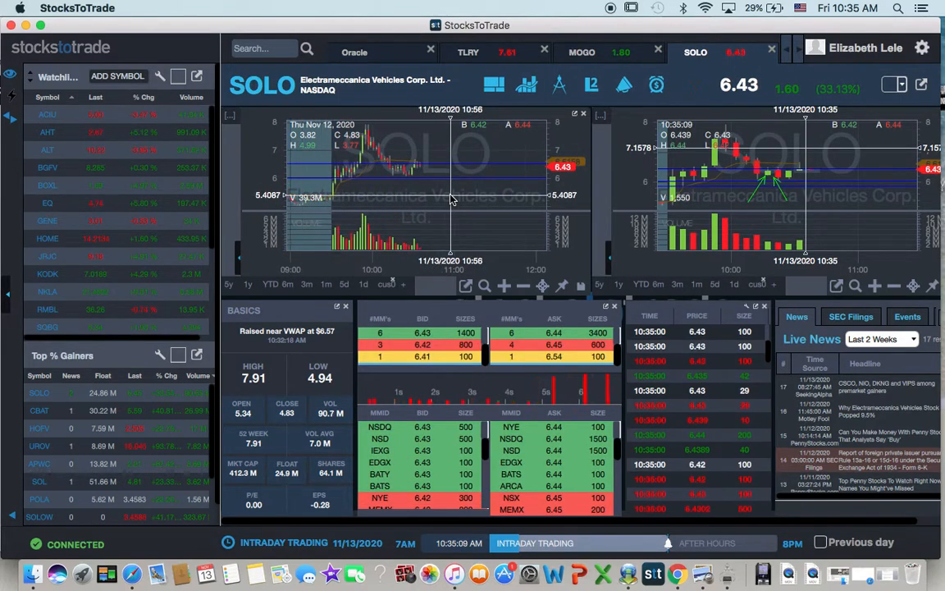
scroll(449, 200, up, 2)
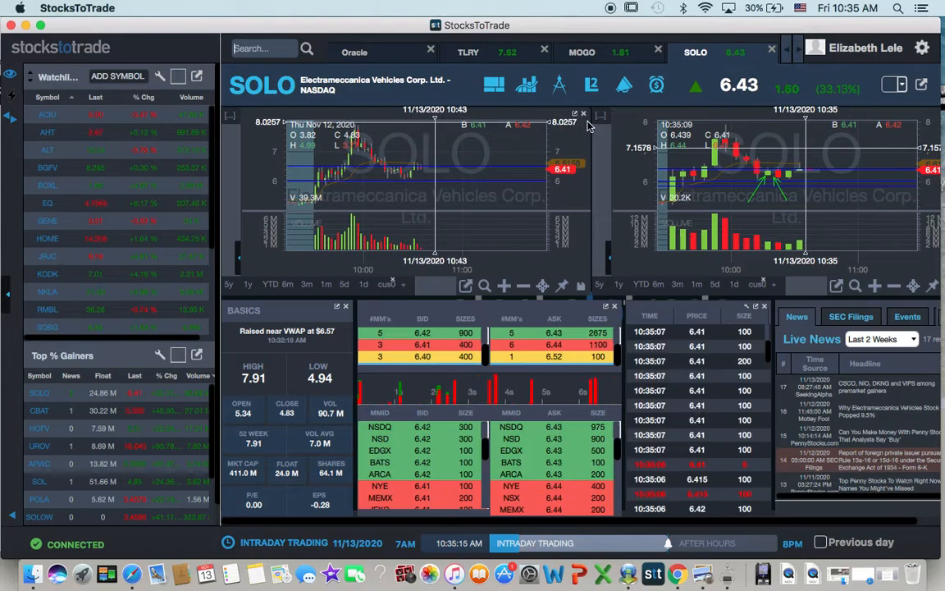
click(361, 51)
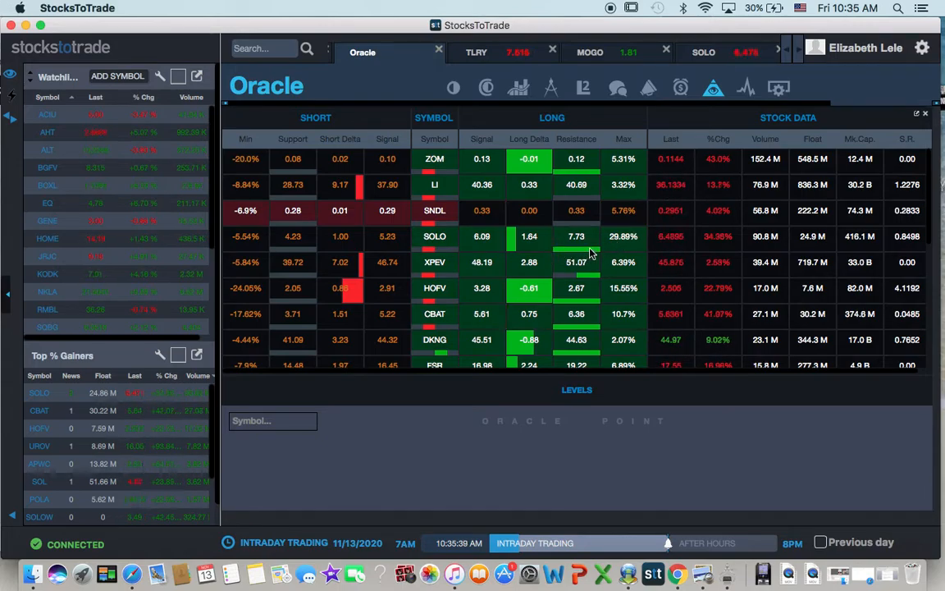
Step: Return to the SOLO charts and shift the right chart to the 09:30–10:30 candles
click(718, 58)
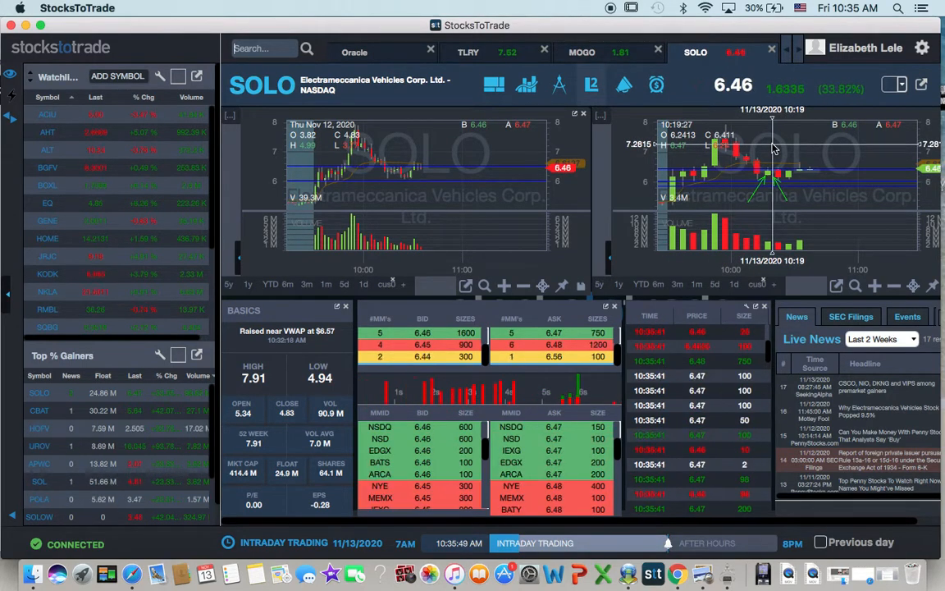
scroll(776, 147, up, 2)
scroll(793, 148, down, 2)
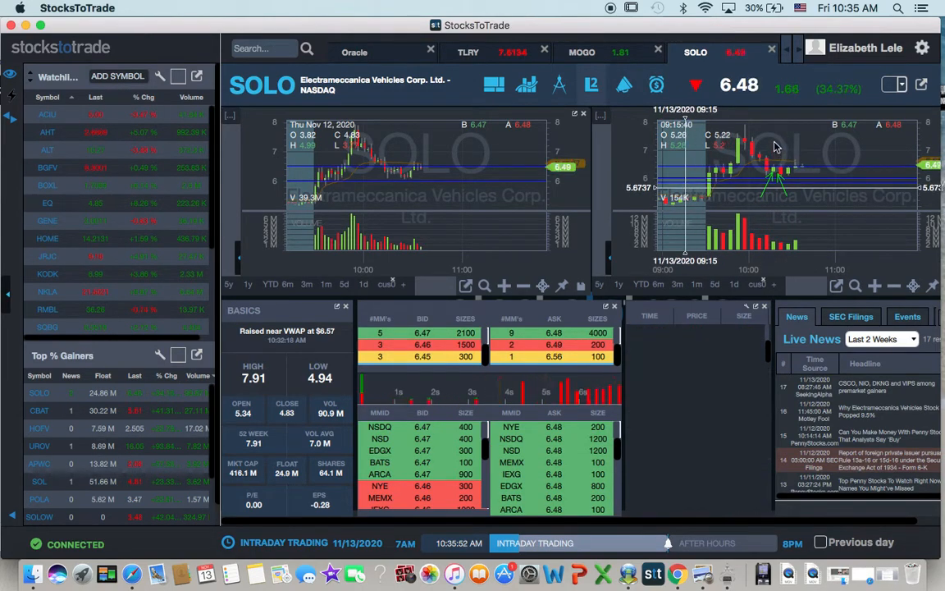
scroll(901, 129, up, 3)
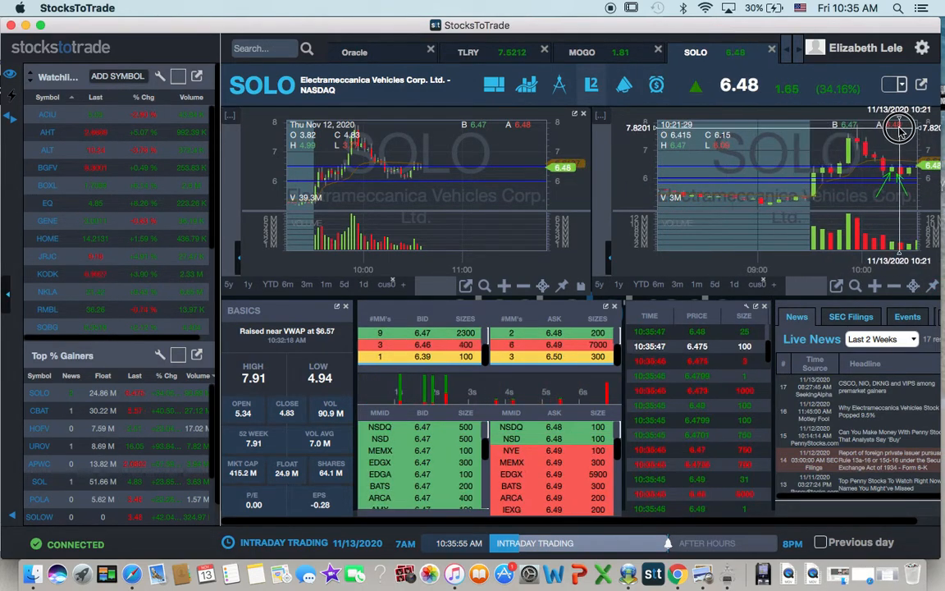
scroll(796, 164, down, 5)
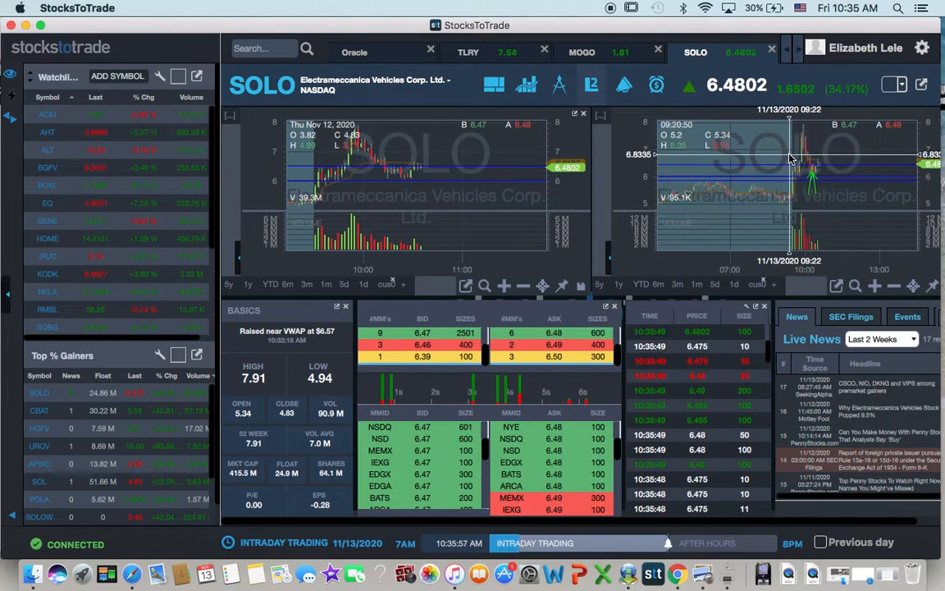
scroll(792, 159, up, 3)
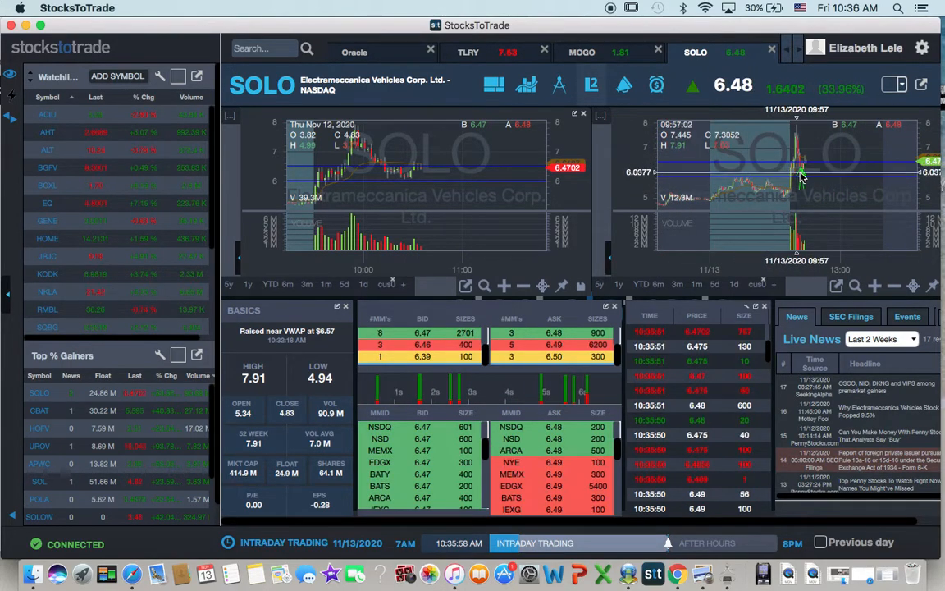
scroll(812, 149, down, 3)
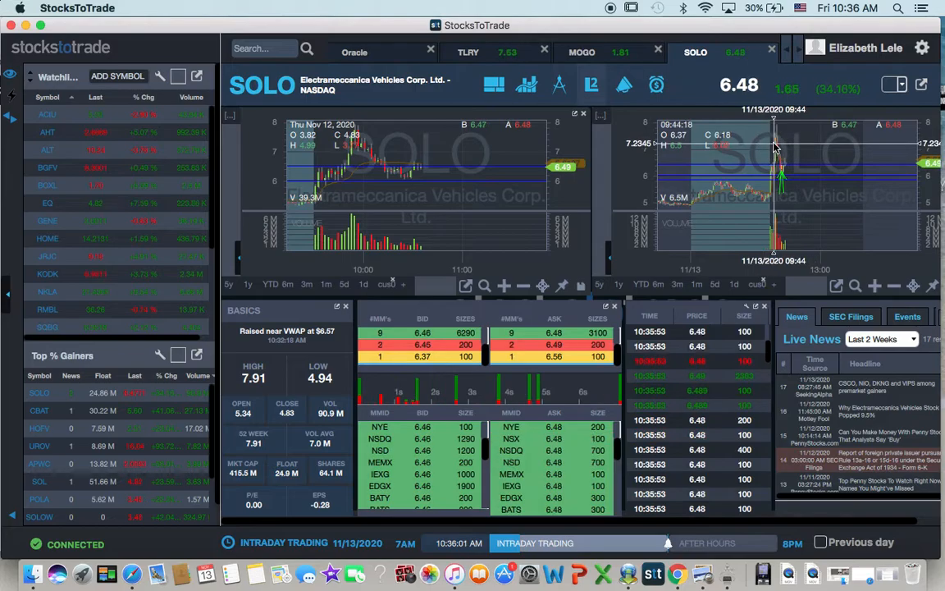
scroll(772, 148, up, 3)
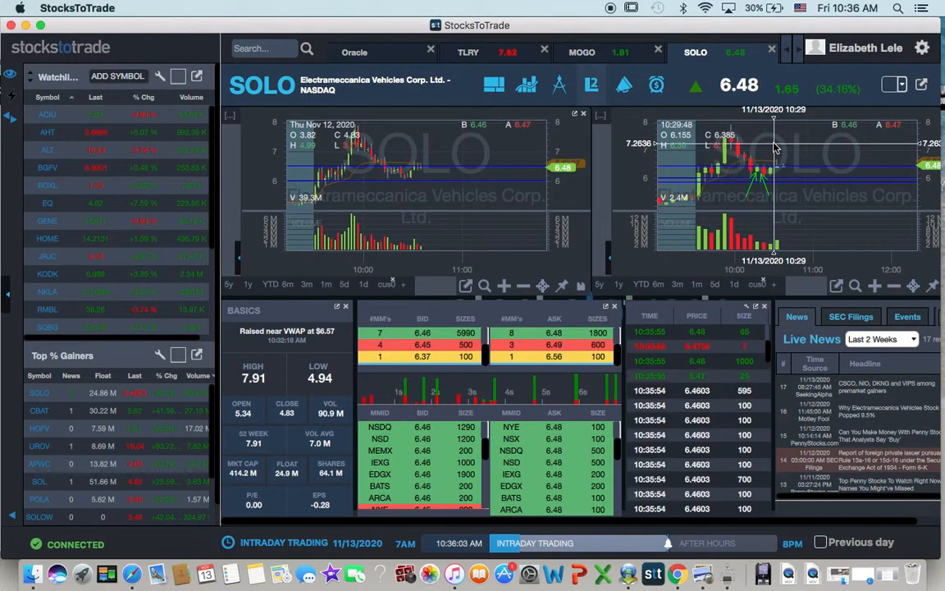
scroll(772, 146, up, 2)
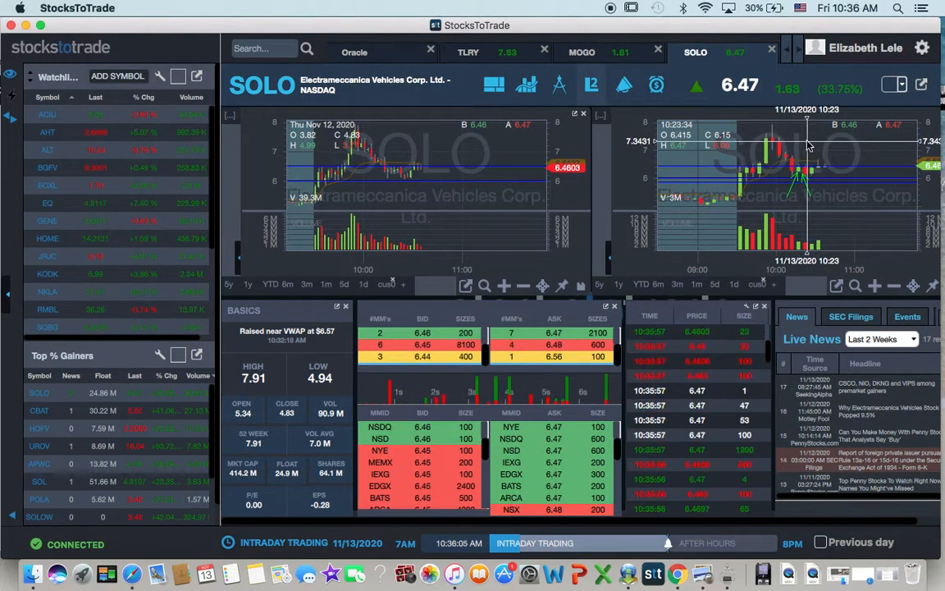
drag(809, 146, 729, 184)
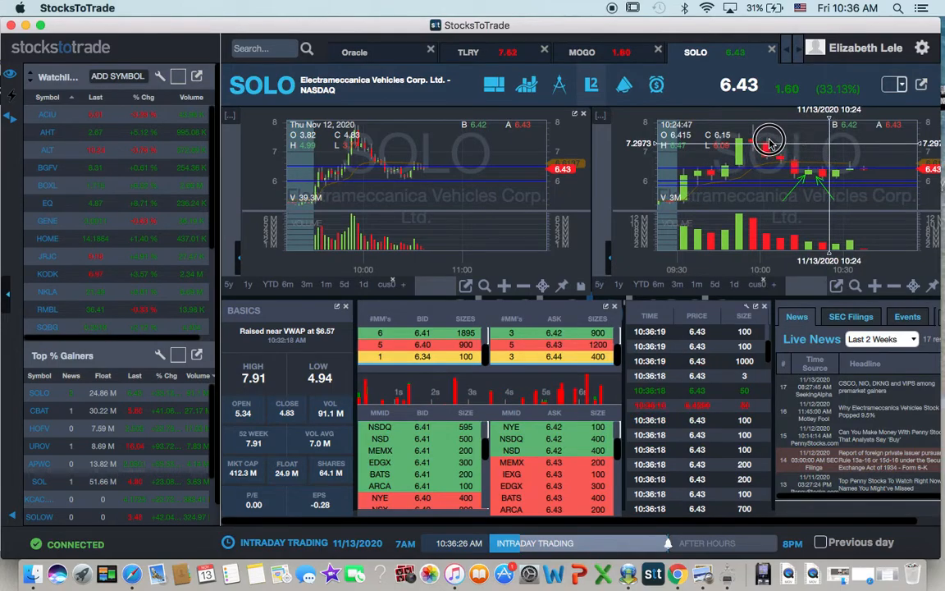
scroll(770, 144, up, 2)
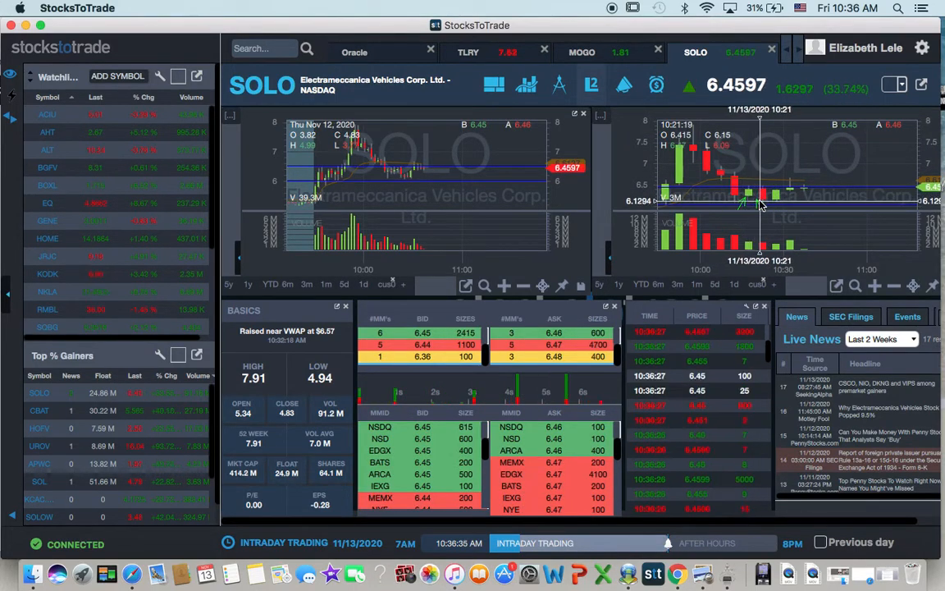
Step: Set the left SOLO chart to 1-minute candles and center it on the 10:00–11:00 range
right_click(229, 115)
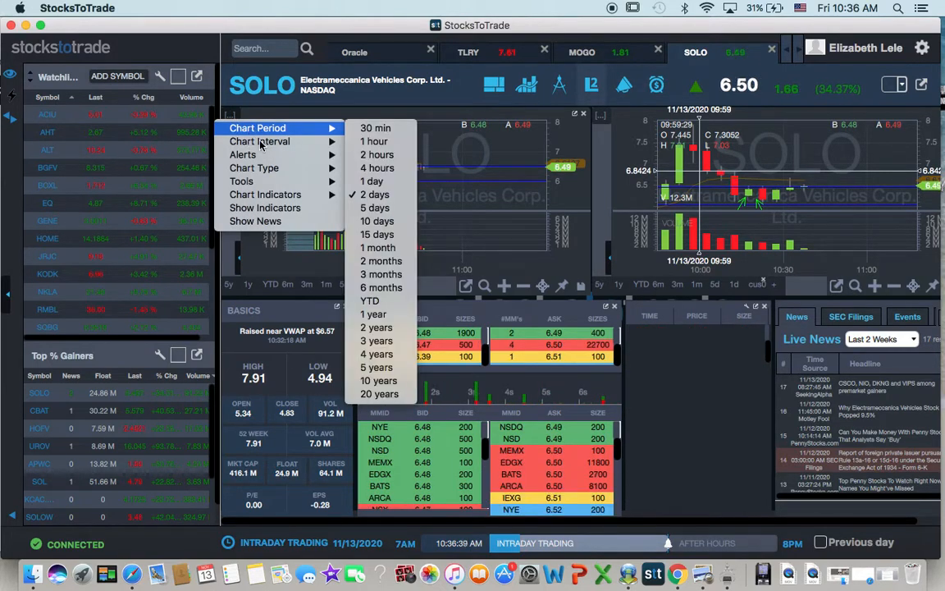
mouse_move(259, 141)
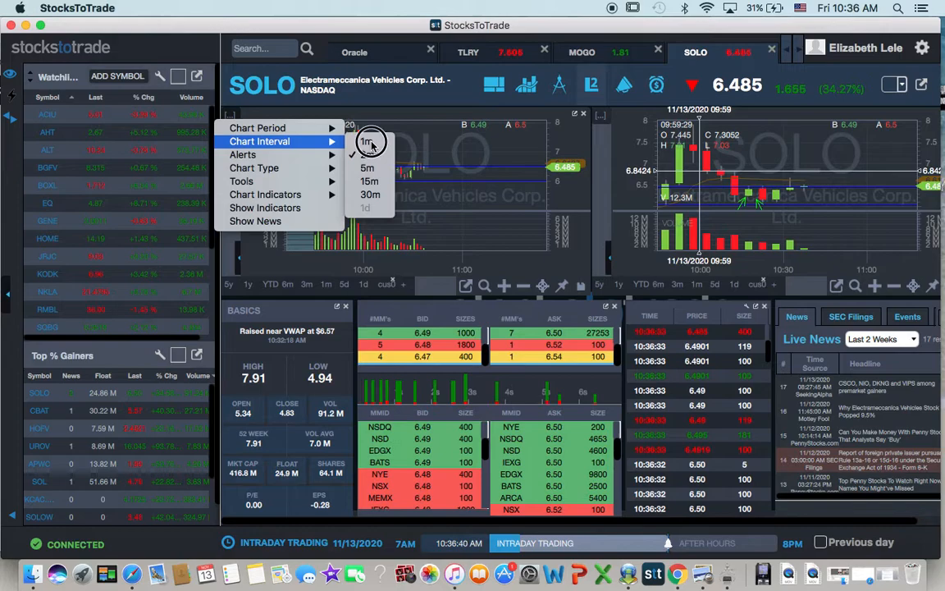
click(362, 154)
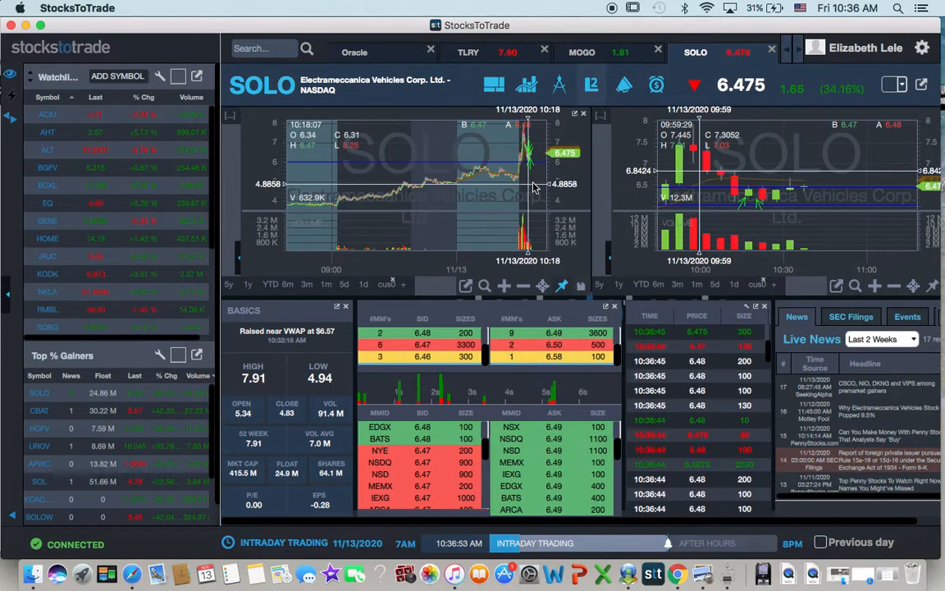
scroll(408, 178, up, 3)
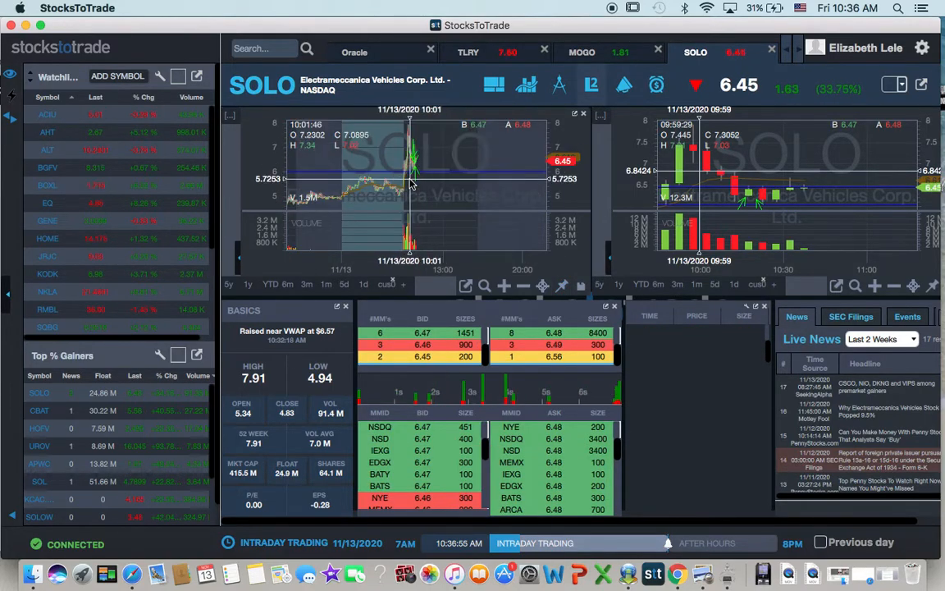
scroll(410, 182, up, 3)
scroll(411, 182, up, 3)
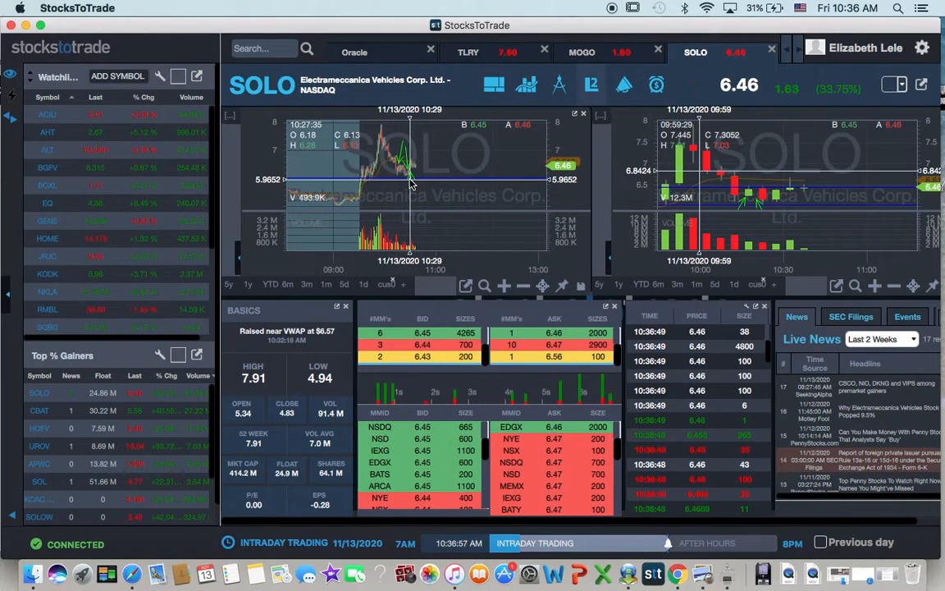
scroll(402, 187, down, 3)
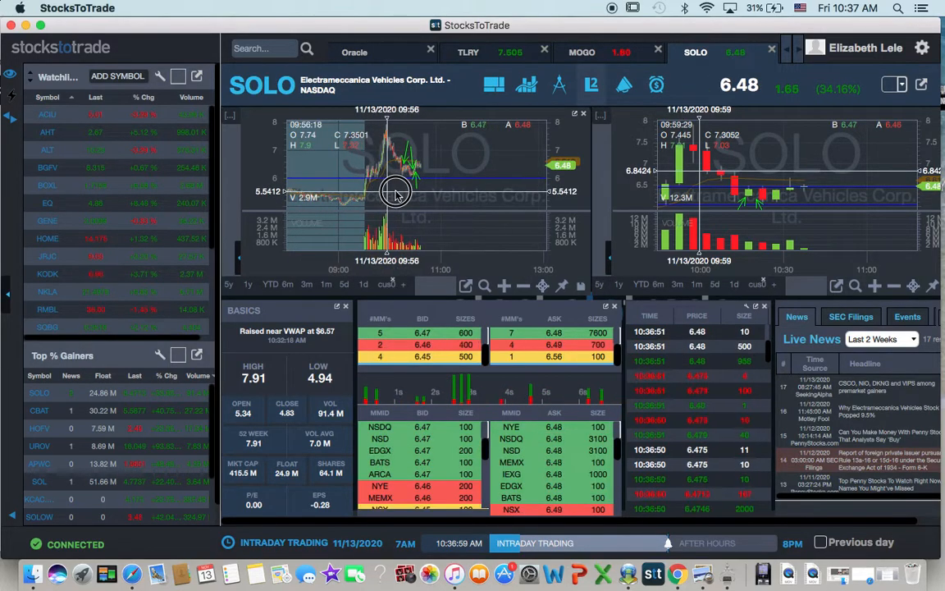
drag(396, 193, 449, 197)
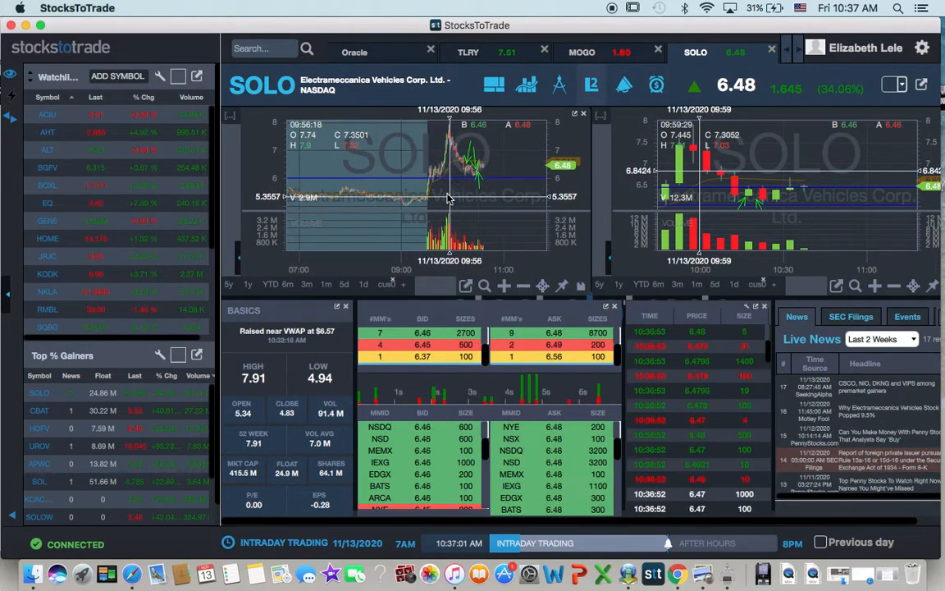
scroll(504, 206, up, 3)
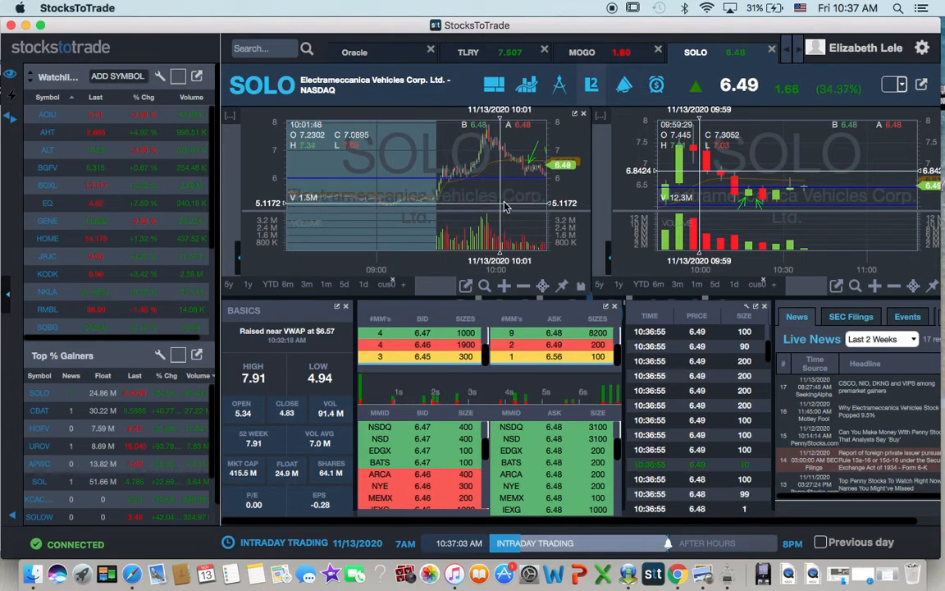
drag(505, 205, 379, 203)
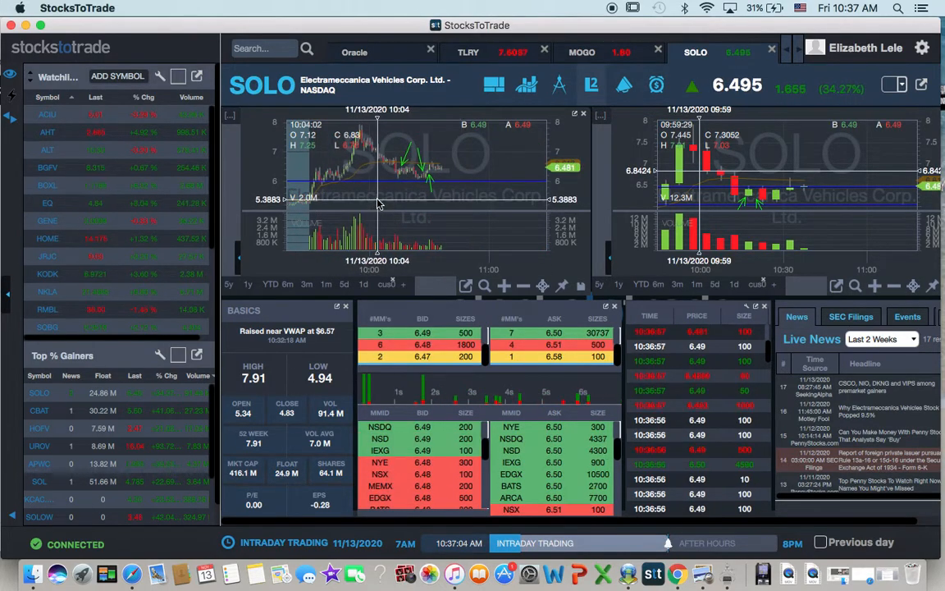